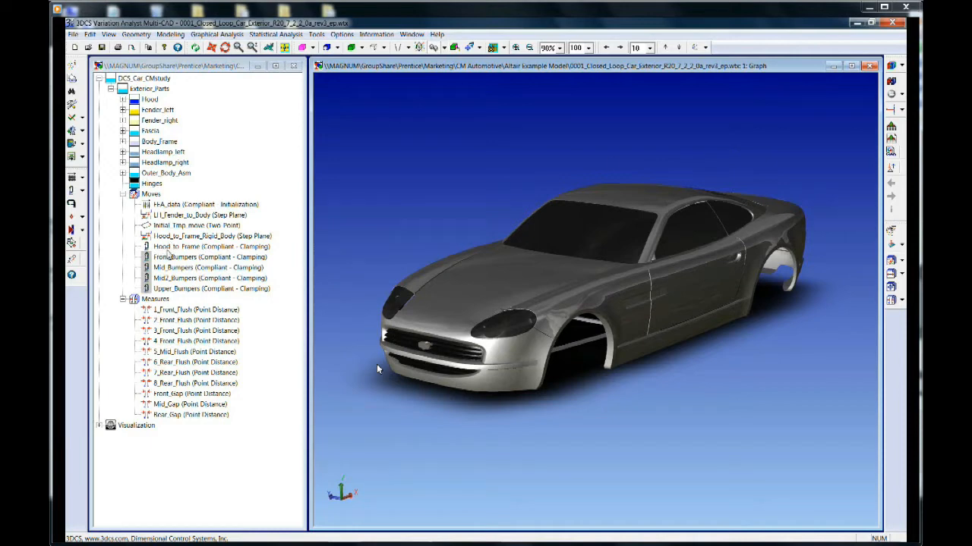
Examine the hood-to-fender edge, the small bumper beneath it and the car's front end from several angles
{"action": "left_click_drag", "start_coordinate": [493, 398], "coordinate": [480, 265]}
{"action": "left_click_drag", "start_coordinate": [394, 309], "coordinate": [423, 403]}
{"action": "middle_click_drag", "start_coordinate": [423, 403], "coordinate": [644, 398]}
{"action": "middle_click_drag", "start_coordinate": [455, 397], "coordinate": [546, 182]}
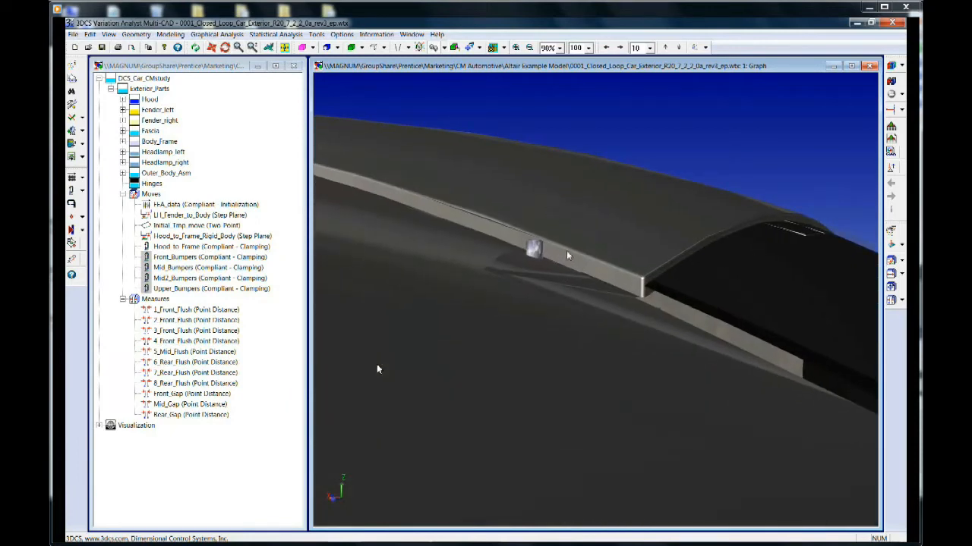
{"action": "middle_click_drag", "start_coordinate": [579, 262], "coordinate": [581, 341]}
{"action": "right_click", "coordinate": [589, 347]}
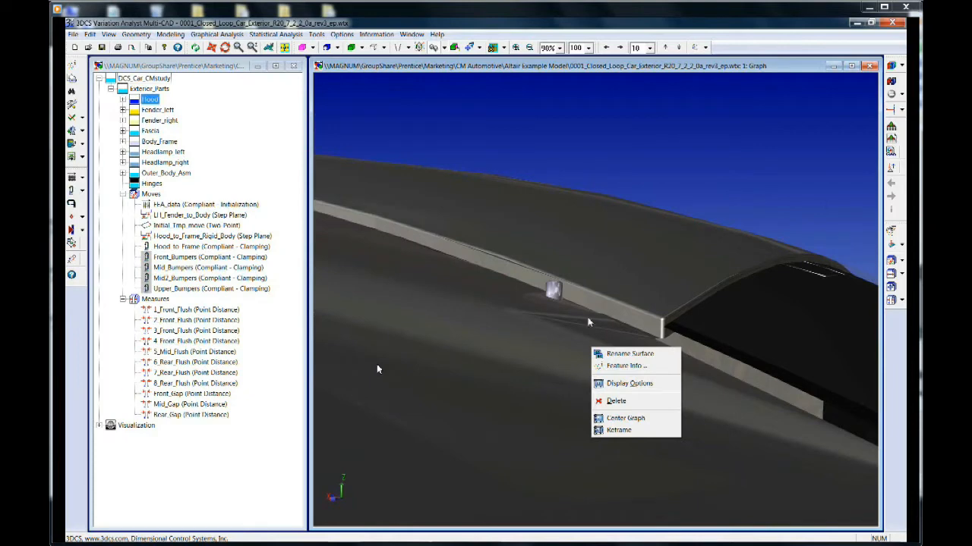
{"action": "left_click", "coordinate": [656, 158]}
{"action": "middle_click_drag", "start_coordinate": [650, 301], "coordinate": [616, 360]}
{"action": "middle_click_drag", "start_coordinate": [610, 321], "coordinate": [701, 503]}
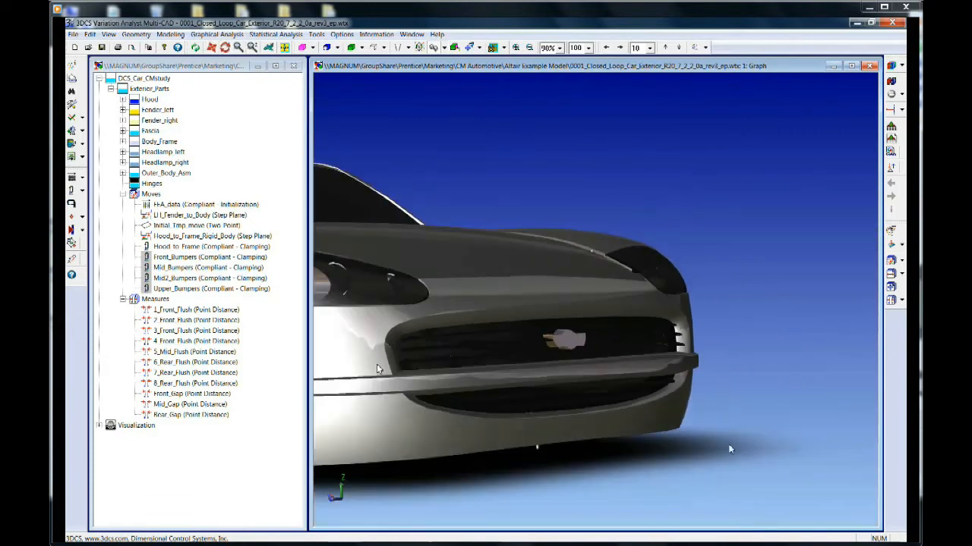
Separate the exterior parts from the assembled car to expose the front body frame
{"action": "left_click", "coordinate": [890, 82]}
{"action": "middle_click_drag", "start_coordinate": [704, 200], "coordinate": [769, 453]}
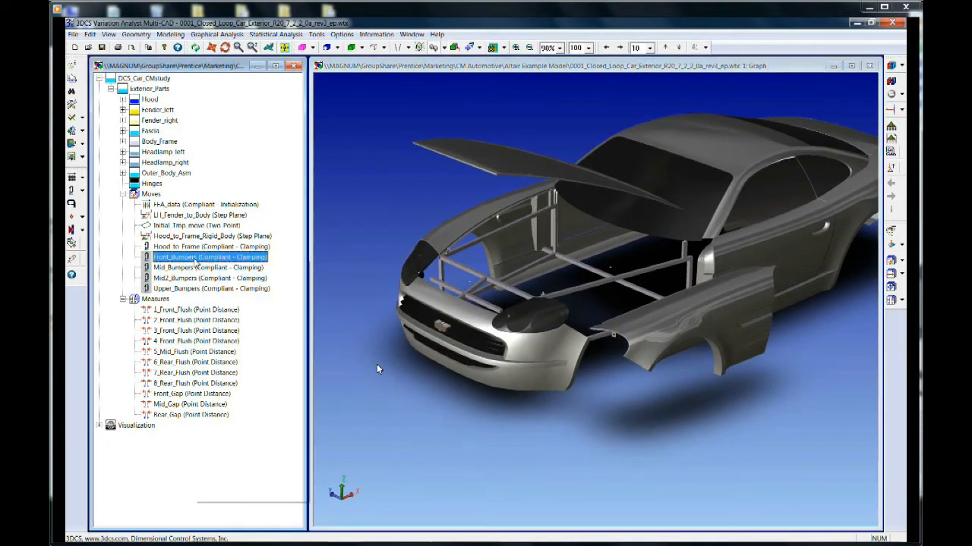
Activate the Front_Bumpers clamping move and close the move animation at Hood_to_Frame
{"action": "right_click", "coordinate": [196, 259]}
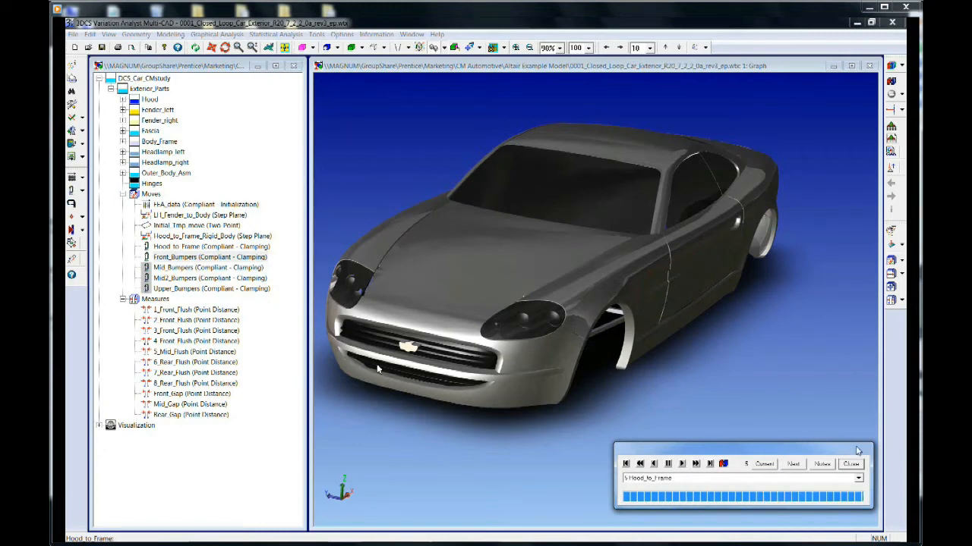
{"action": "left_click", "coordinate": [851, 464]}
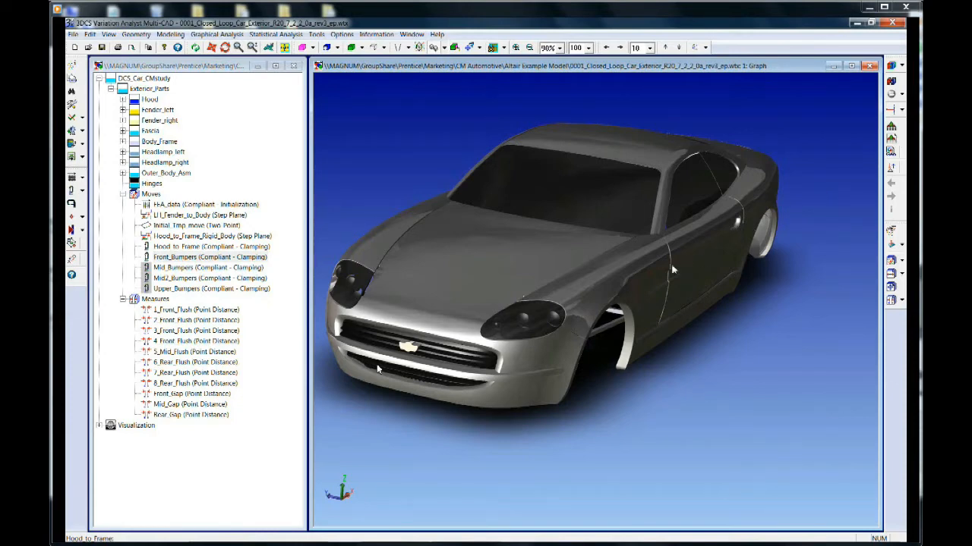
{"action": "middle_click_drag", "start_coordinate": [495, 330], "coordinate": [530, 355]}
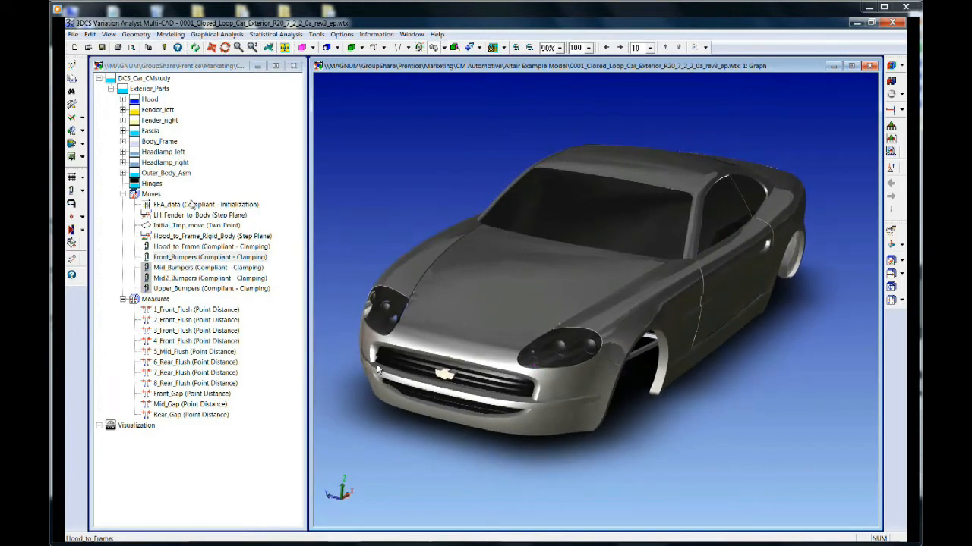
Review the FEA_data initialization move's stiffness matrix and mesh files, and select the LH_Fender_to_Body move
{"action": "left_click", "coordinate": [194, 205]}
{"action": "double_click", "coordinate": [230, 205]}
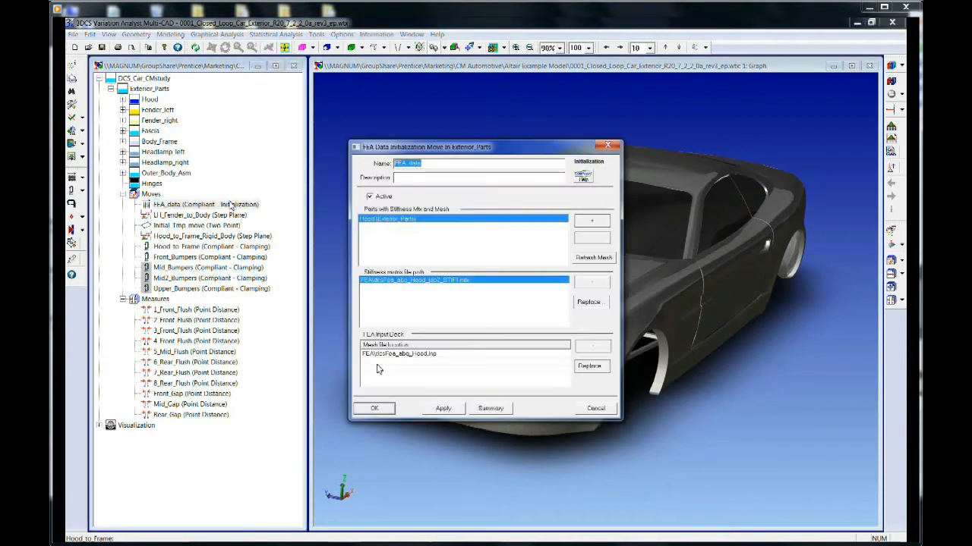
{"action": "left_click_drag", "start_coordinate": [490, 154], "coordinate": [713, 220]}
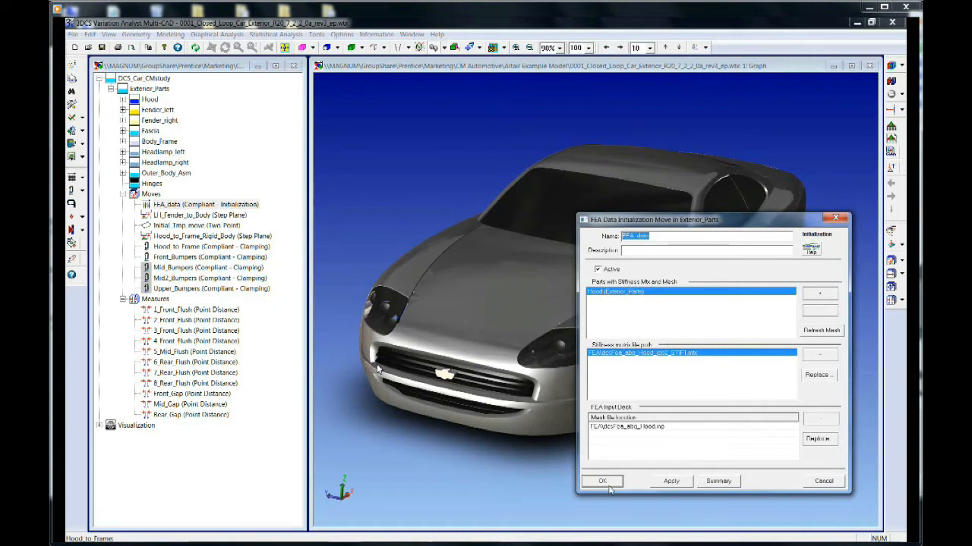
{"action": "left_click", "coordinate": [610, 487]}
{"action": "left_click", "coordinate": [184, 216]}
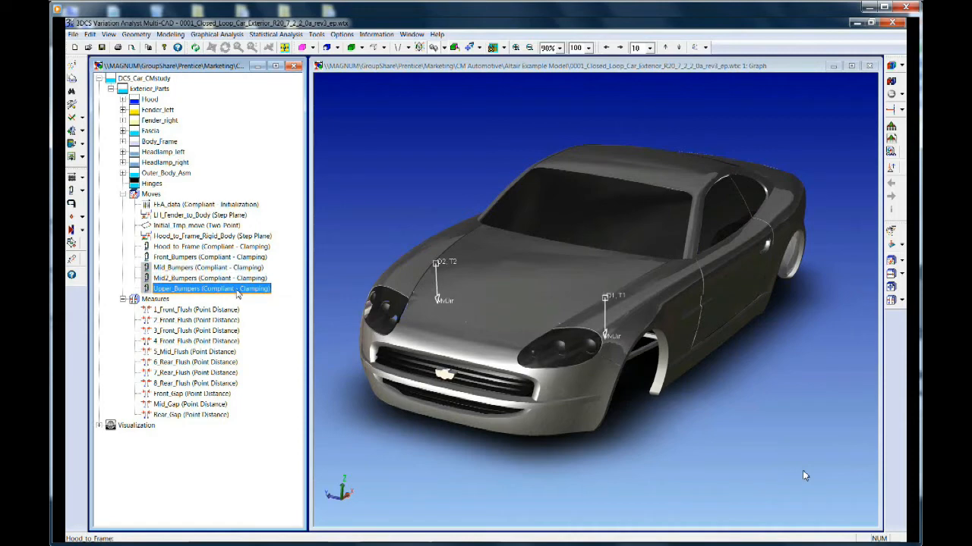
Inspect the Upper_Bumpers clamping move and display its clamping features on the car
{"action": "double_click", "coordinate": [238, 292]}
{"action": "left_click_drag", "start_coordinate": [497, 182], "coordinate": [714, 283]}
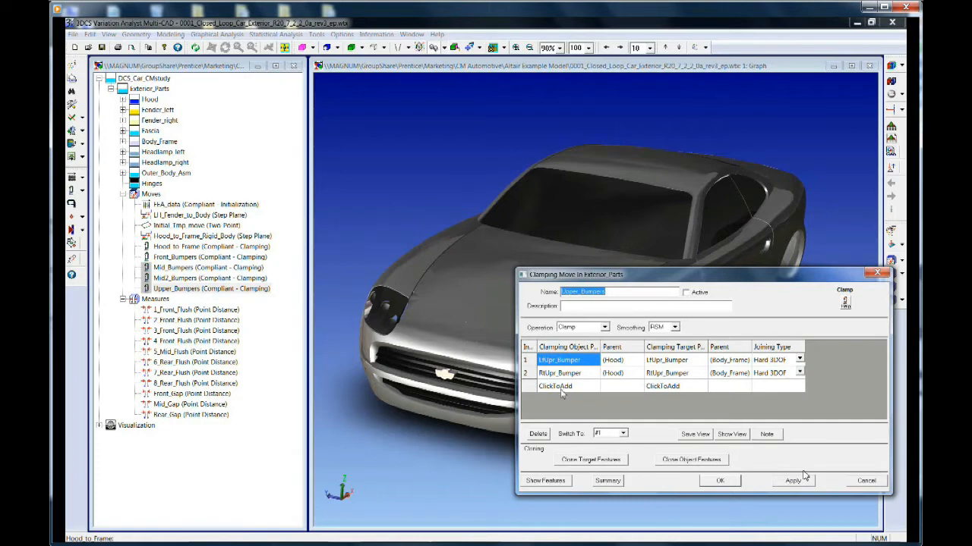
{"action": "left_click", "coordinate": [565, 482]}
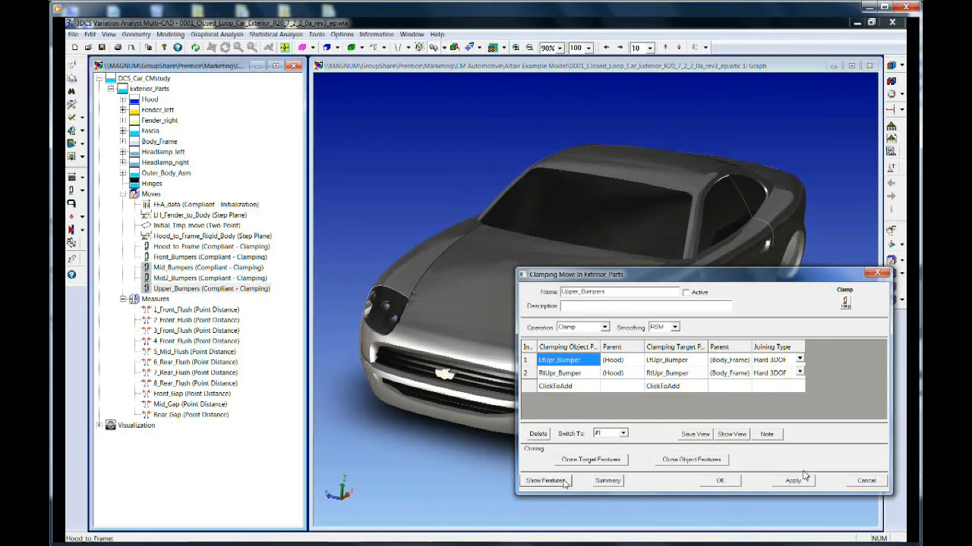
{"action": "left_click_drag", "start_coordinate": [531, 254], "coordinate": [760, 418]}
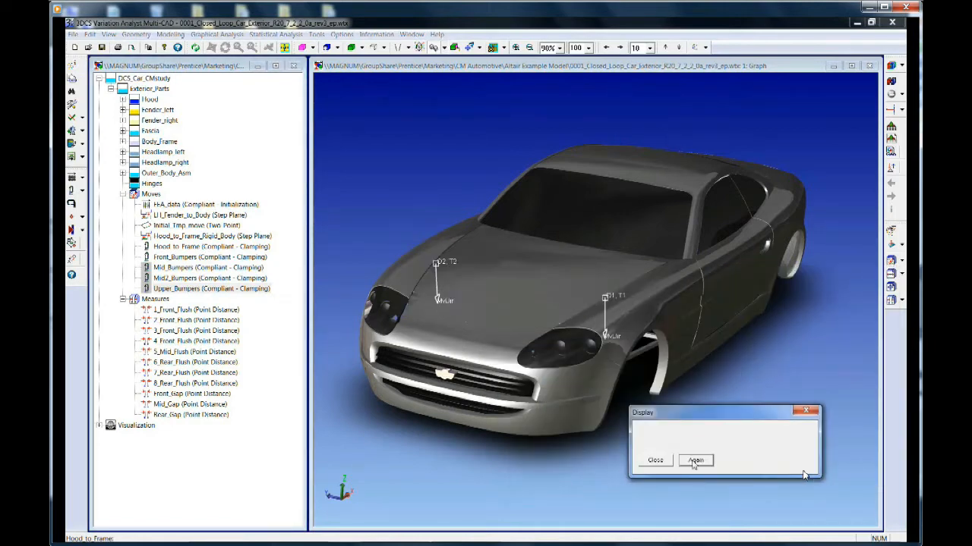
{"action": "left_click", "coordinate": [669, 462]}
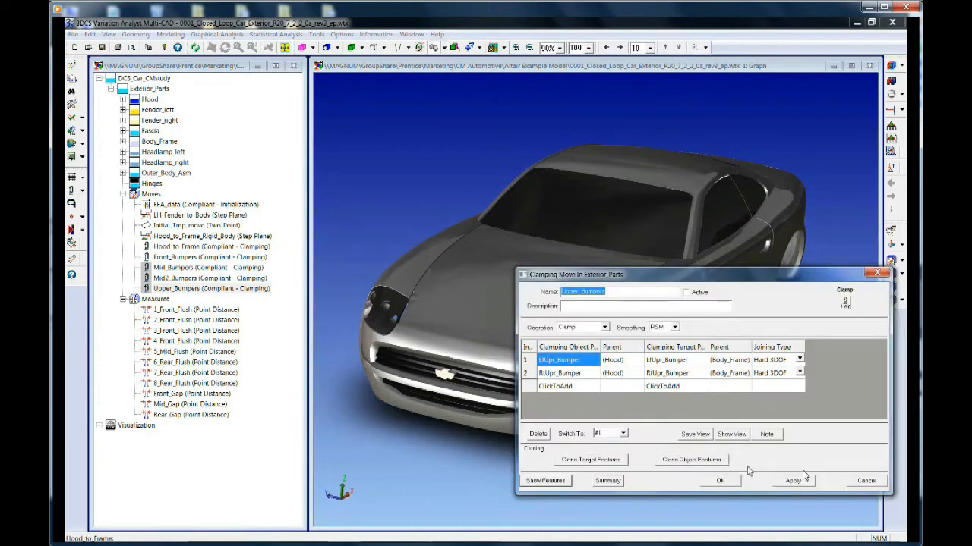
{"action": "left_click", "coordinate": [721, 481]}
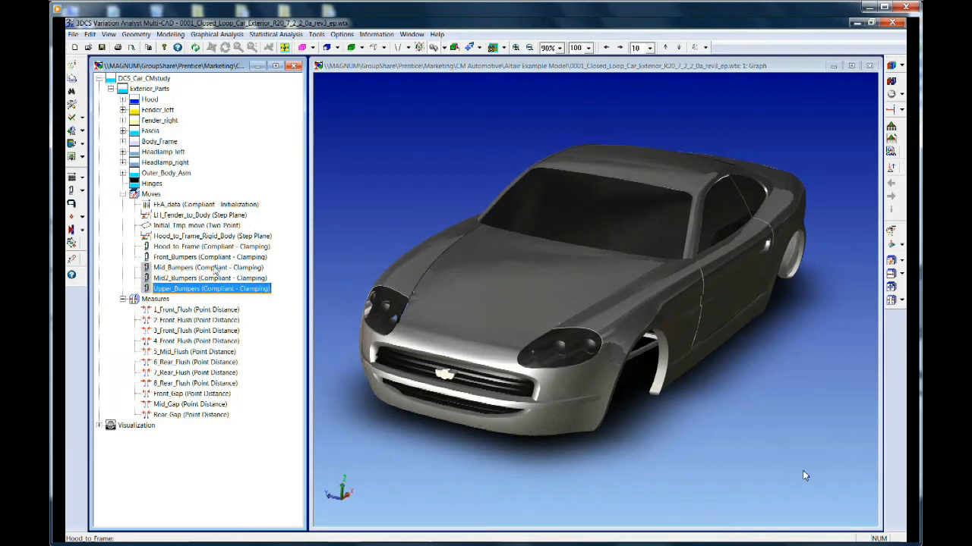
Inspect the hood's Hood_Linear_1_4 linear tolerance and display its features and directions on the model
{"action": "left_click", "coordinate": [124, 101]}
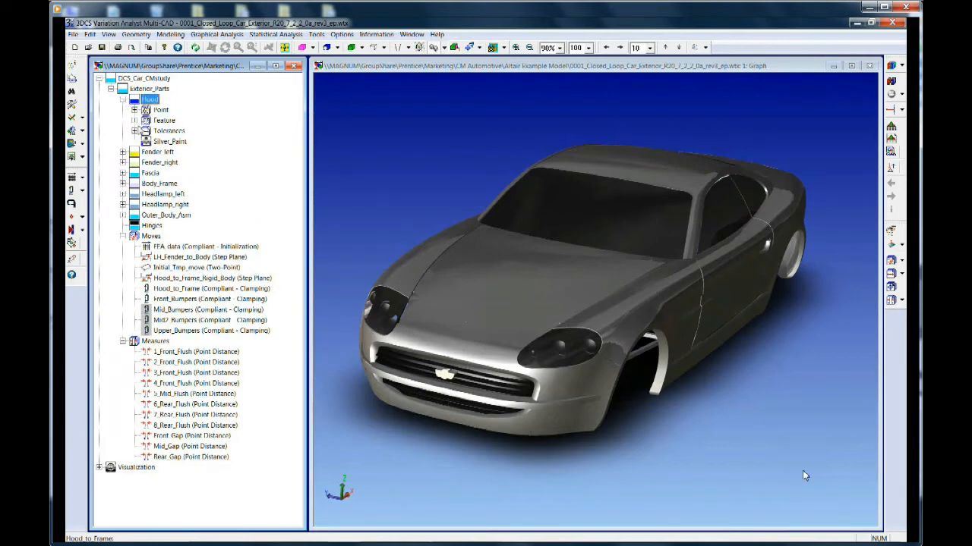
{"action": "left_click", "coordinate": [134, 131]}
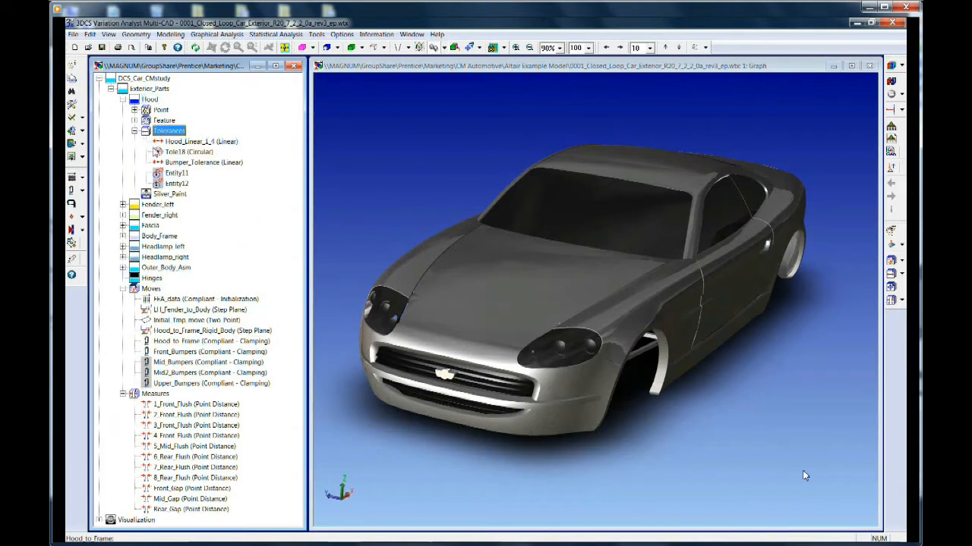
{"action": "left_click", "coordinate": [193, 143]}
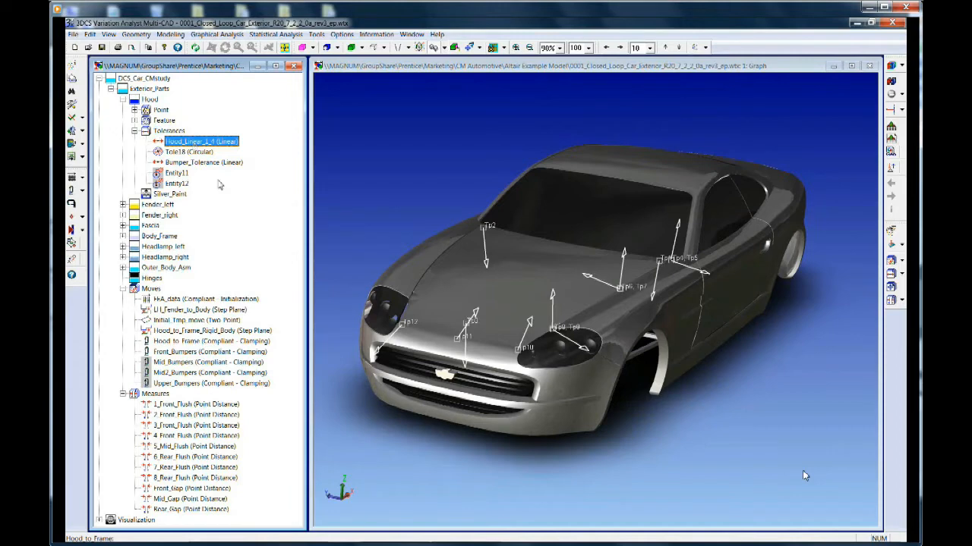
{"action": "middle_click_drag", "start_coordinate": [456, 400], "coordinate": [436, 376]}
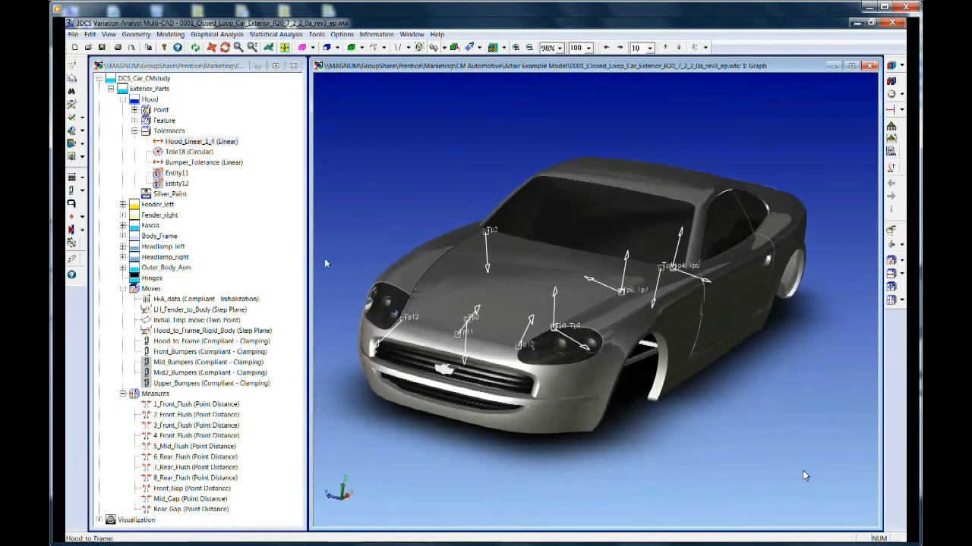
{"action": "double_click", "coordinate": [214, 142]}
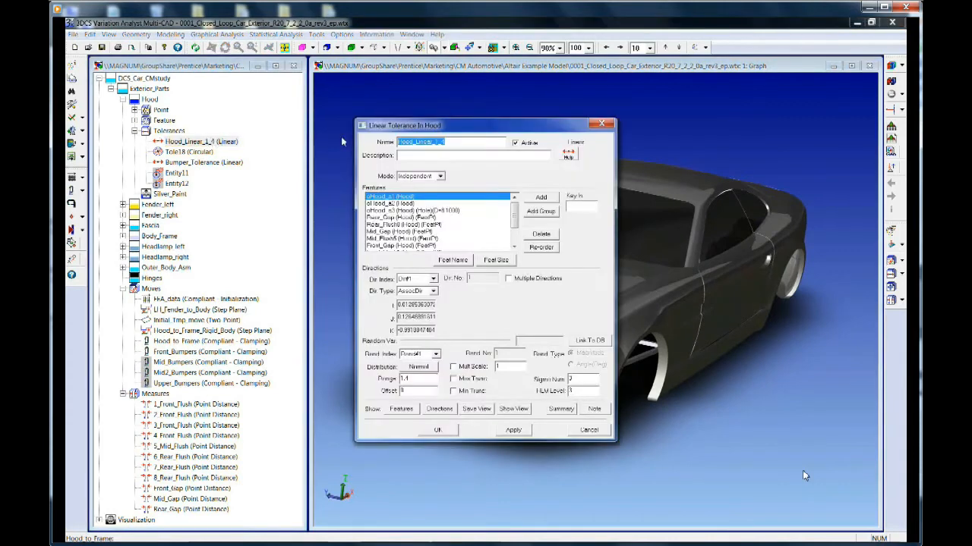
{"action": "left_click_drag", "start_coordinate": [483, 133], "coordinate": [756, 189]}
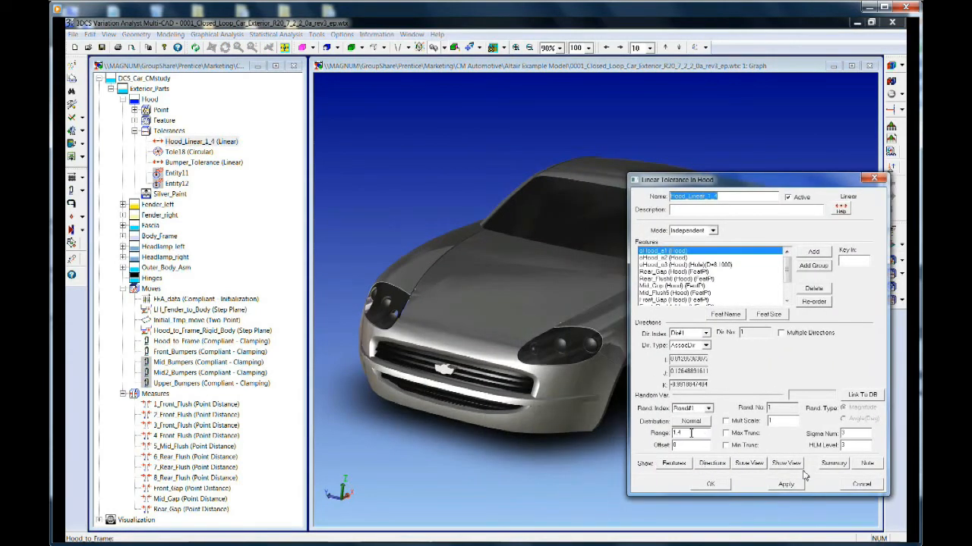
{"action": "left_click", "coordinate": [680, 467]}
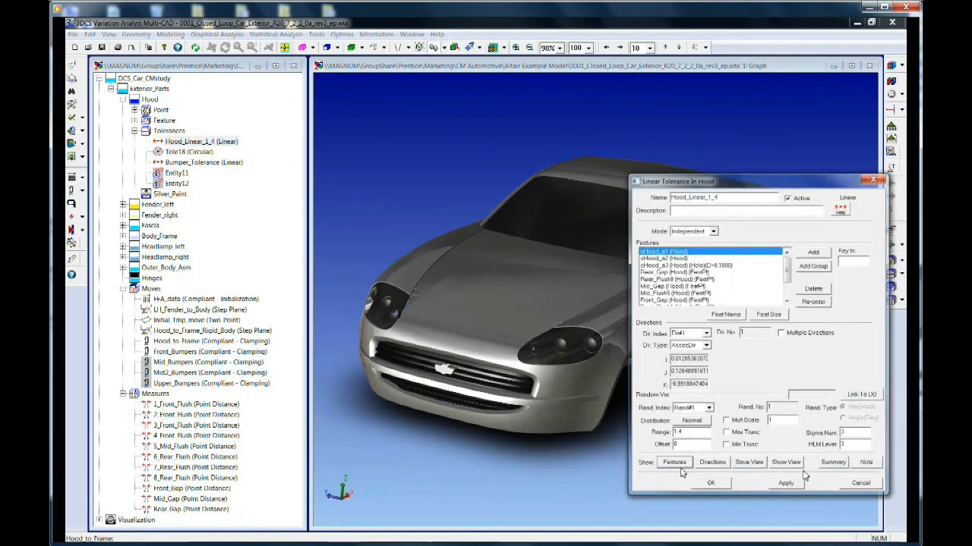
{"action": "left_click", "coordinate": [655, 461]}
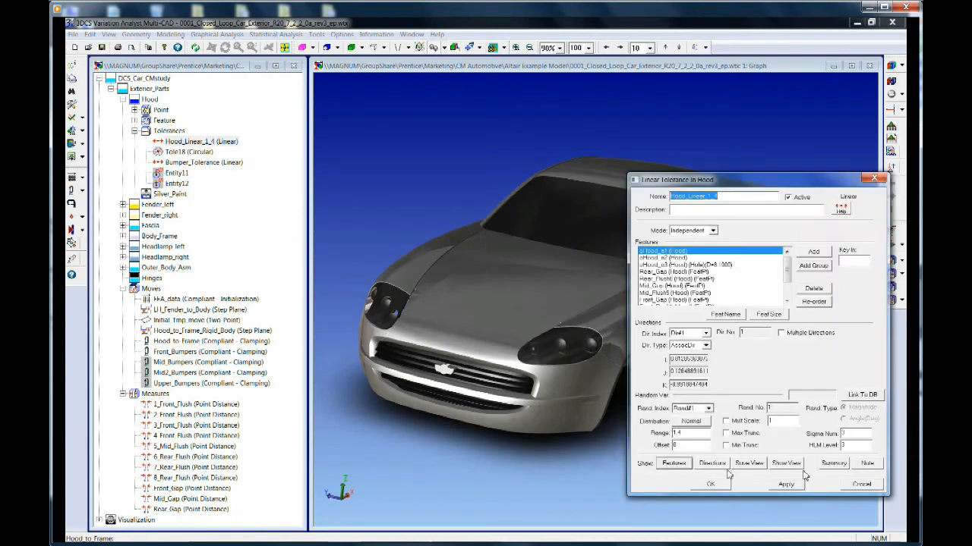
{"action": "left_click", "coordinate": [640, 463]}
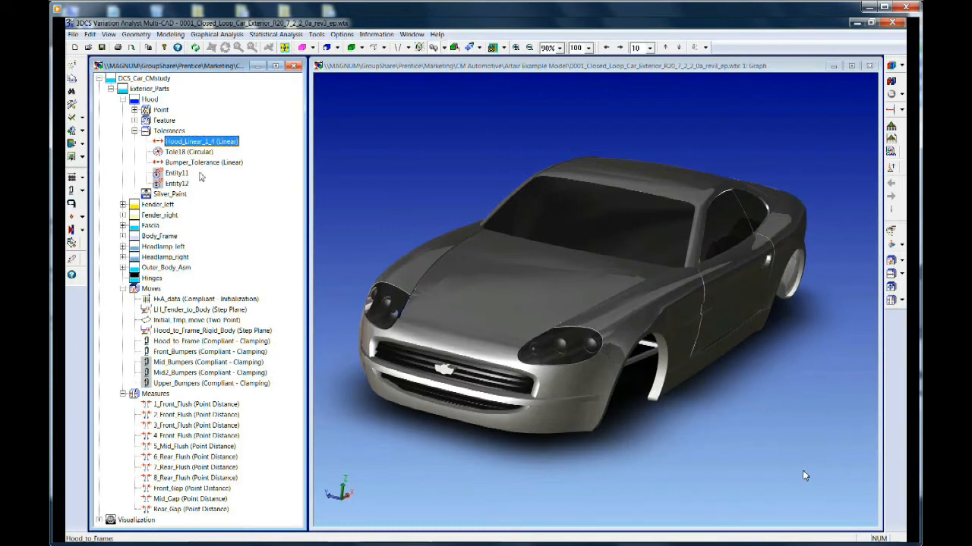
Display the hood's Tole18 circular tolerance on the model and examine its locations near the windshield
{"action": "left_click", "coordinate": [195, 156]}
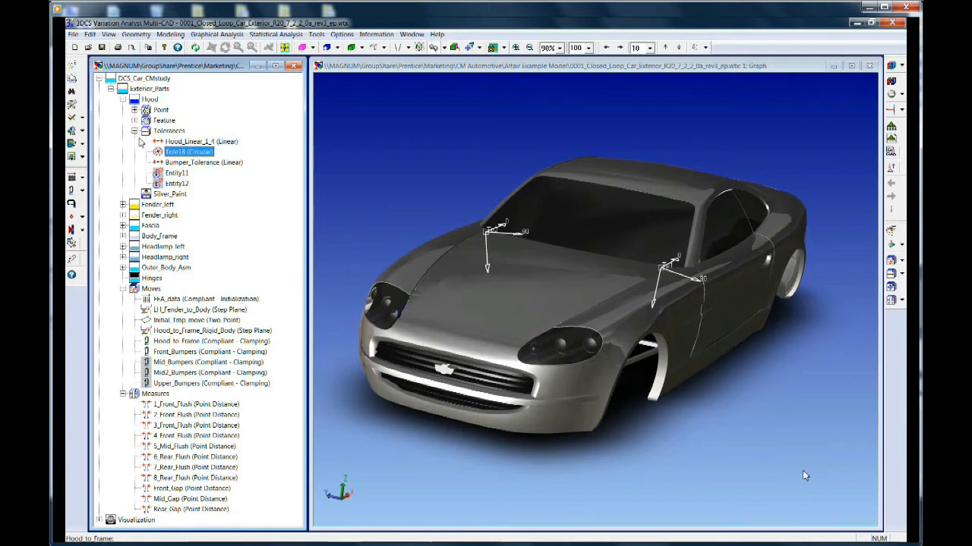
{"action": "middle_click_drag", "start_coordinate": [410, 295], "coordinate": [683, 312]}
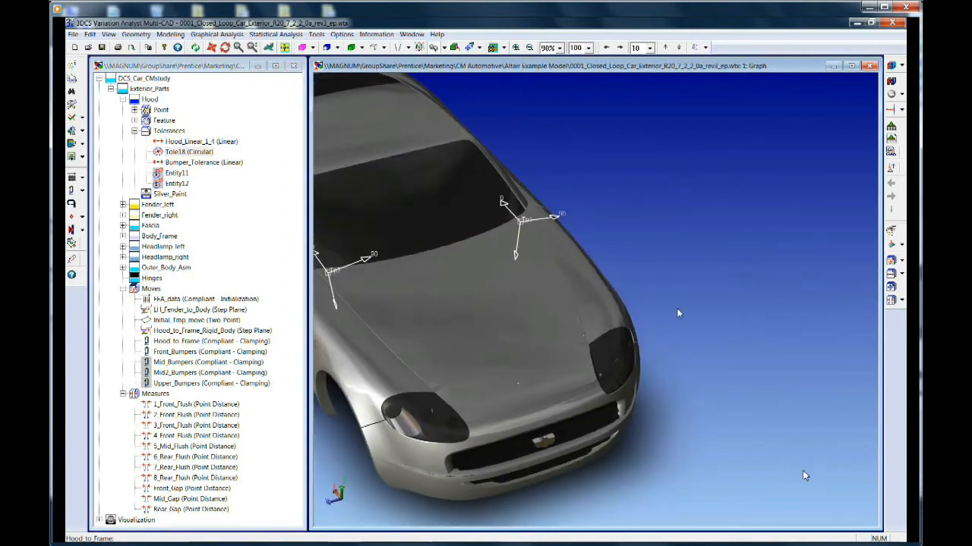
{"action": "right_click", "coordinate": [534, 400]}
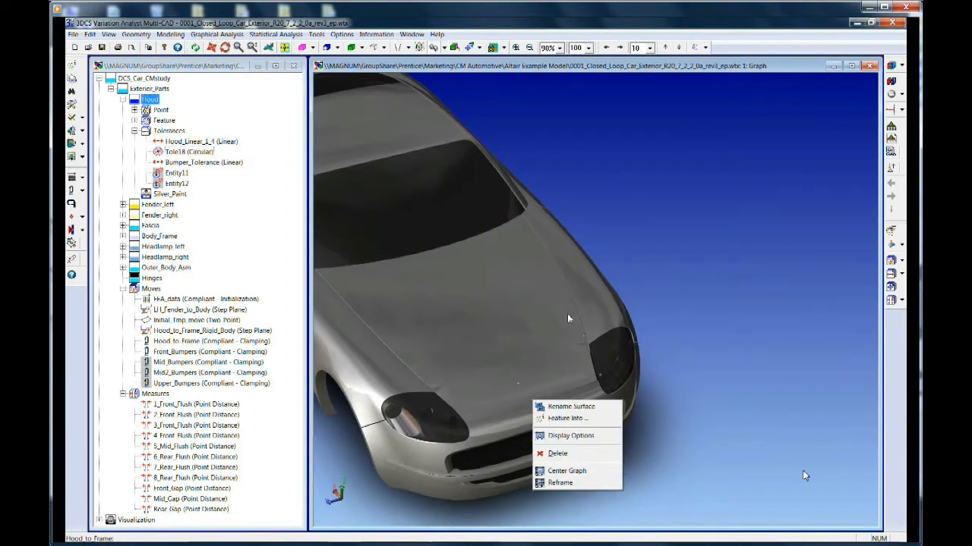
{"action": "left_click", "coordinate": [697, 285]}
Play the deviation animation with a close view of the bumper at the hood-to-fender edge
{"action": "scroll", "coordinate": [671, 222], "scroll_direction": "up", "scroll_amount": 6}
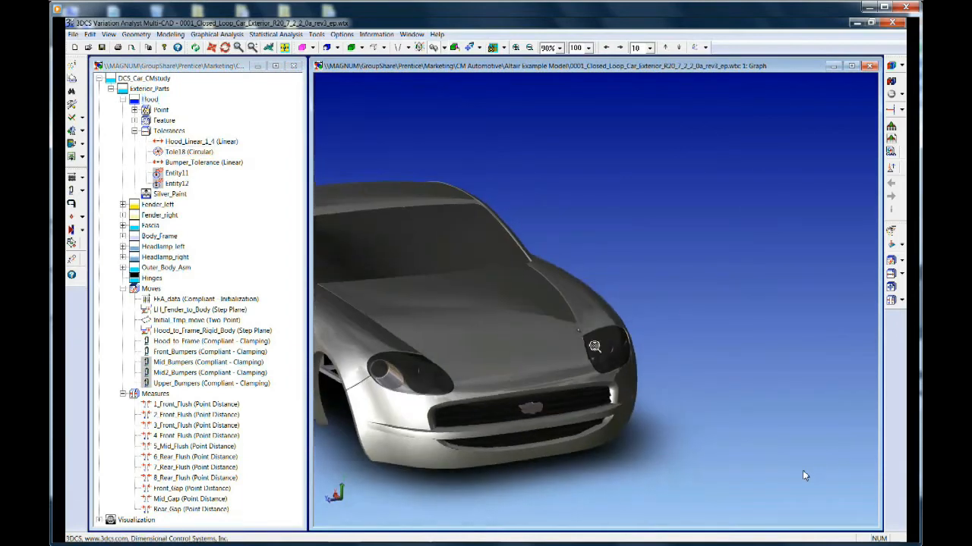
{"action": "scroll", "coordinate": [672, 223], "scroll_direction": "up", "scroll_amount": 5}
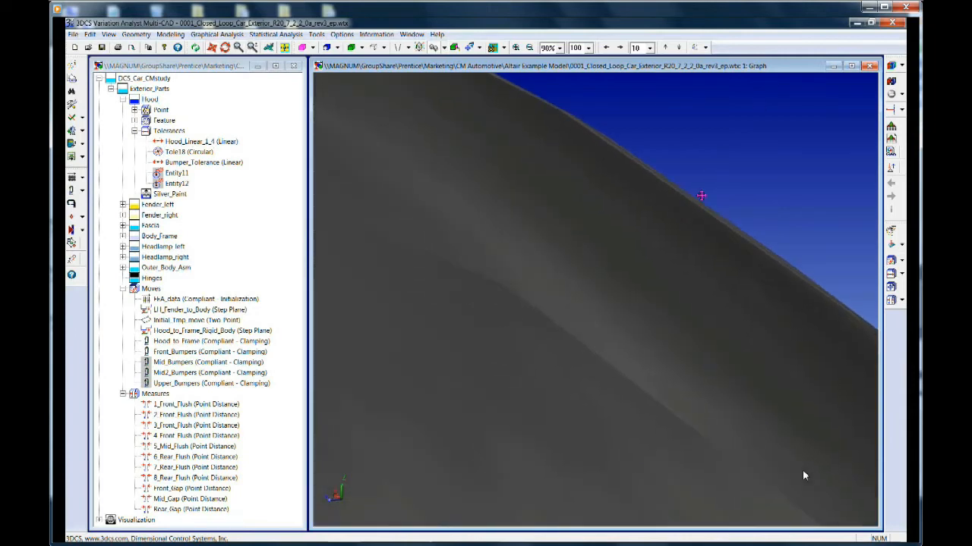
{"action": "mouse_move", "coordinate": [706, 328]}
{"action": "middle_mouse_down"}
{"action": "mouse_move", "coordinate": [718, 510]}
{"action": "mouse_move", "coordinate": [744, 271]}
{"action": "mouse_move", "coordinate": [789, 248]}
{"action": "mouse_move", "coordinate": [630, 271]}
{"action": "mouse_move", "coordinate": [679, 351]}
{"action": "mouse_move", "coordinate": [694, 314]}
{"action": "mouse_move", "coordinate": [714, 322]}
{"action": "middle_mouse_up"}
{"action": "left_click", "coordinate": [894, 94]}
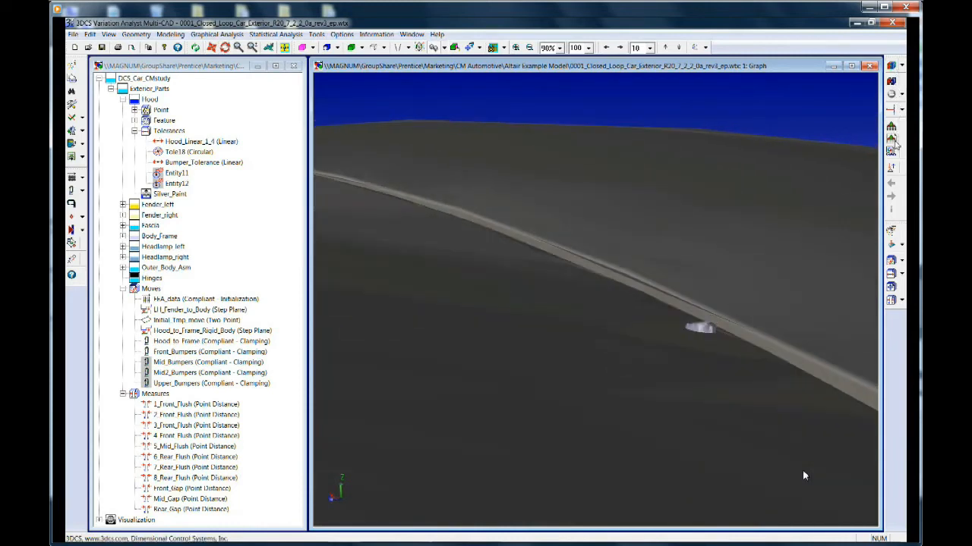
{"action": "left_click", "coordinate": [895, 136]}
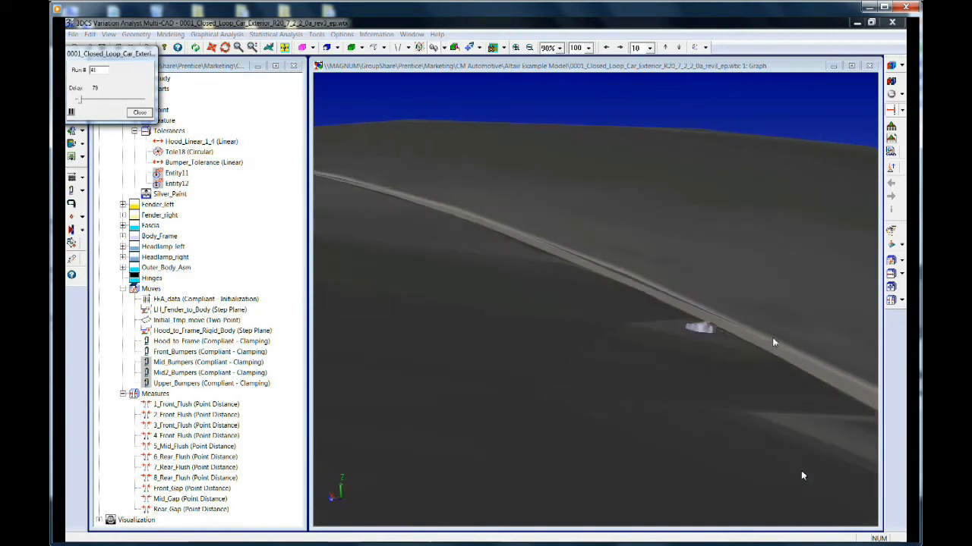
Review the analysis results for 1_Front_Flush against the car model and advance to those for 3_Front_Flush
{"action": "mouse_move", "coordinate": [883, 471]}
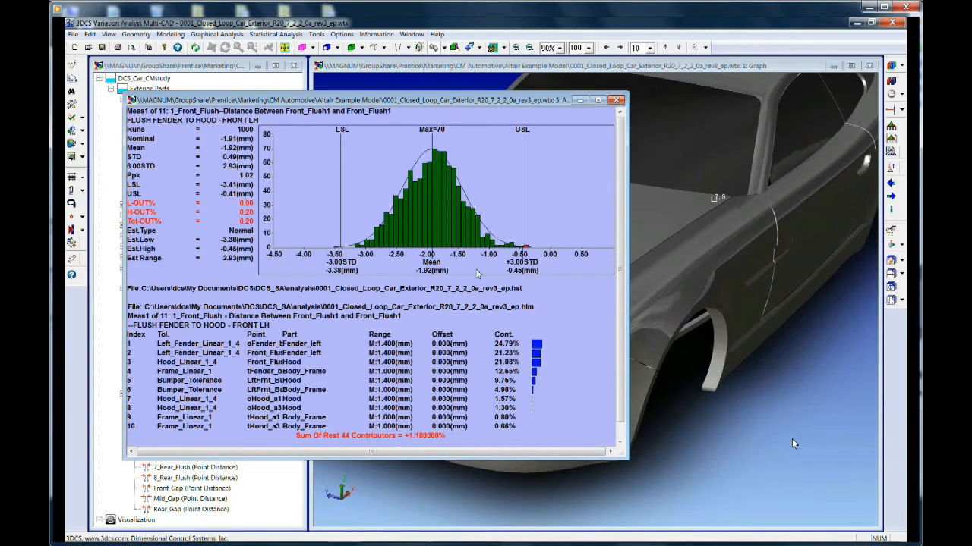
{"action": "left_click_drag", "start_coordinate": [526, 103], "coordinate": [246, 183]}
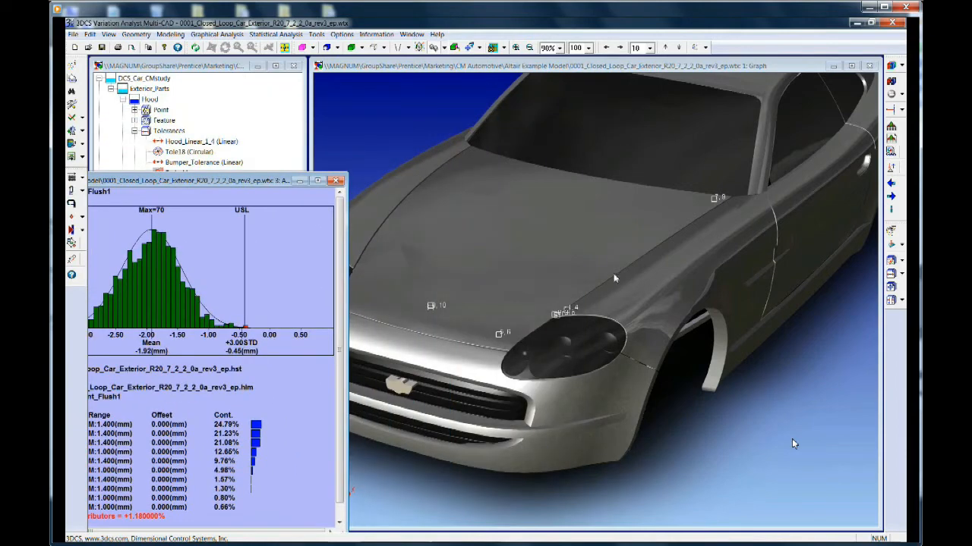
{"action": "left_click_drag", "start_coordinate": [238, 181], "coordinate": [574, 115]}
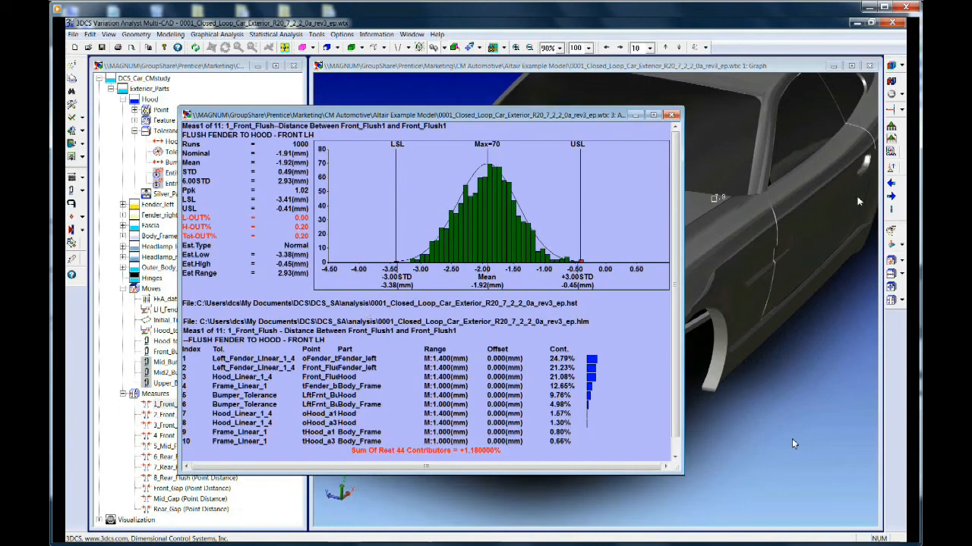
{"action": "left_click", "coordinate": [892, 196]}
{"action": "left_click", "coordinate": [892, 197]}
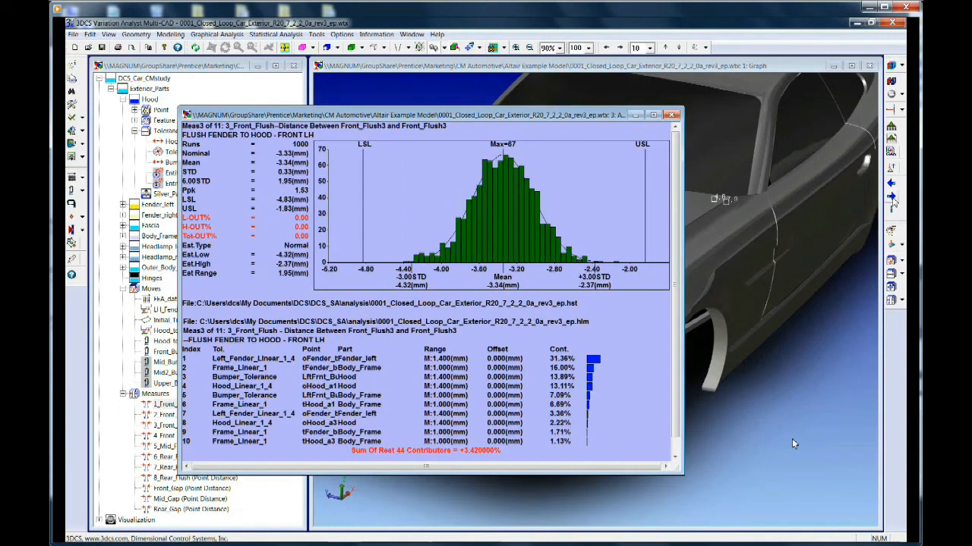
Review the analysis results for the remaining flush measures through 8_Rear_Flush, and close the results window
{"action": "left_click", "coordinate": [892, 197]}
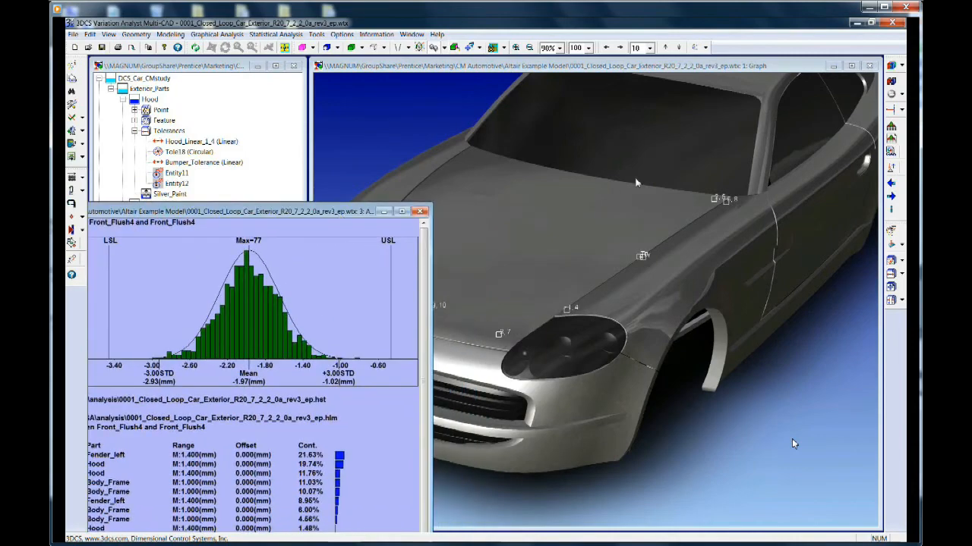
{"action": "left_click", "coordinate": [892, 196]}
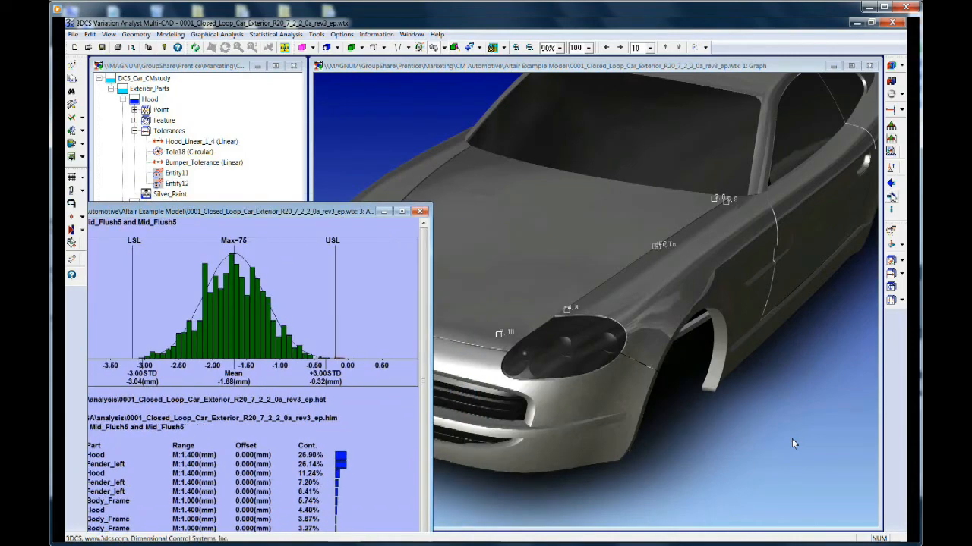
{"action": "left_click", "coordinate": [892, 195]}
{"action": "left_click", "coordinate": [892, 196]}
{"action": "left_click", "coordinate": [891, 196]}
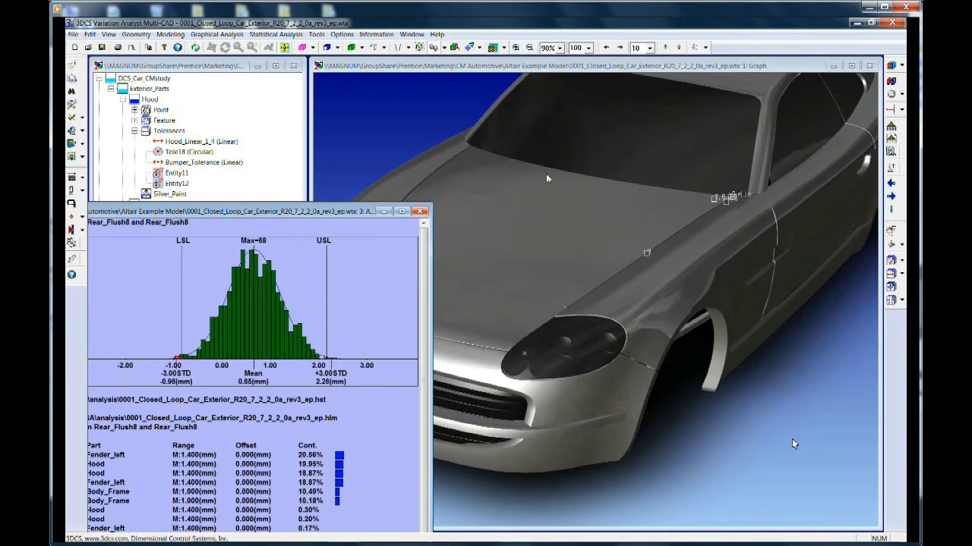
{"action": "left_click_drag", "start_coordinate": [360, 221], "coordinate": [561, 141]}
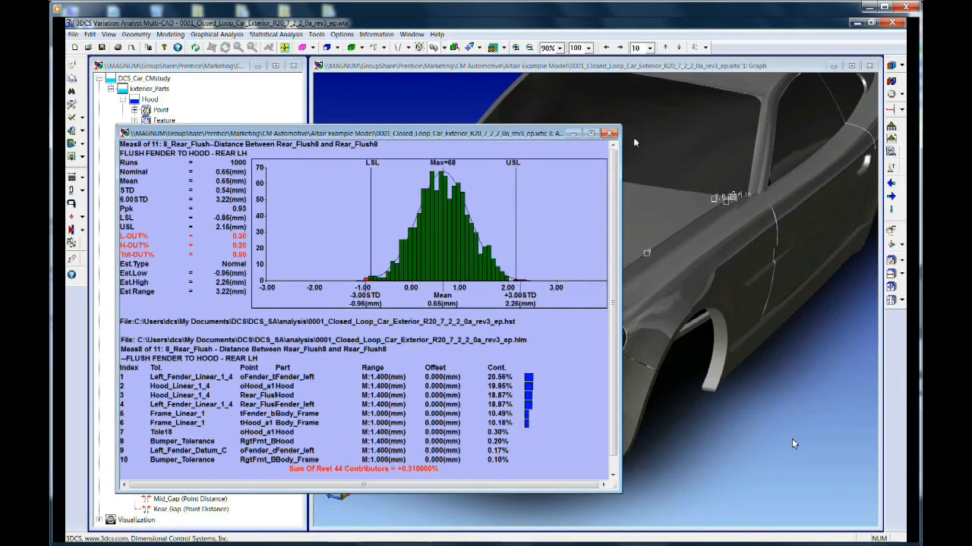
{"action": "left_click", "coordinate": [611, 134]}
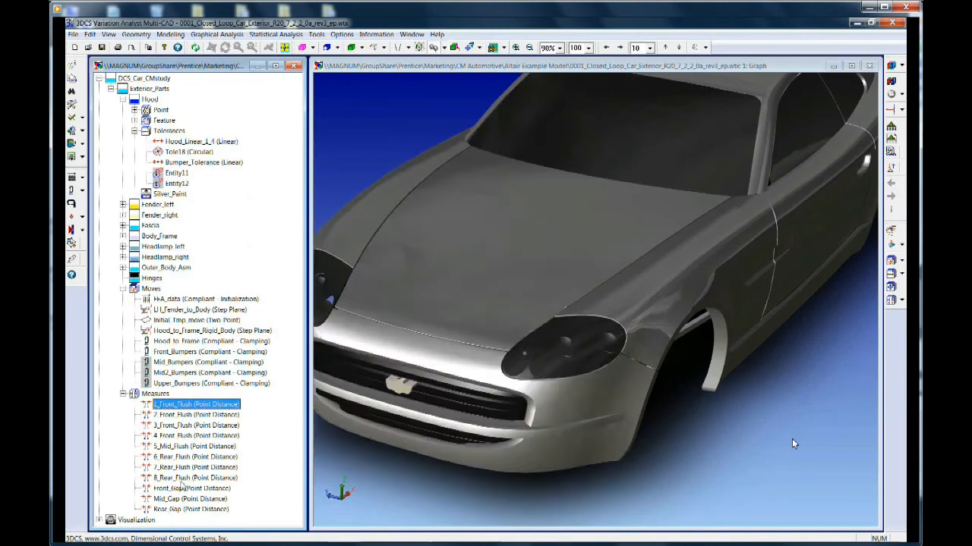
Display the Front_Gap, Mid_Gap and Rear_Gap measures together on the car model, and clear the selection
{"action": "left_click", "coordinate": [176, 489]}
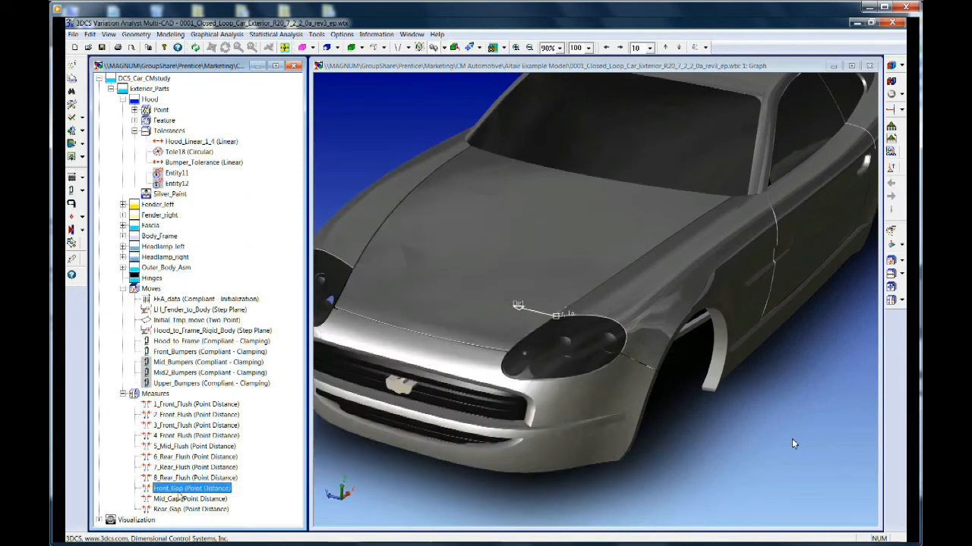
{"action": "left_click", "coordinate": [204, 510]}
{"action": "left_click", "coordinate": [203, 510], "text": "shift"}
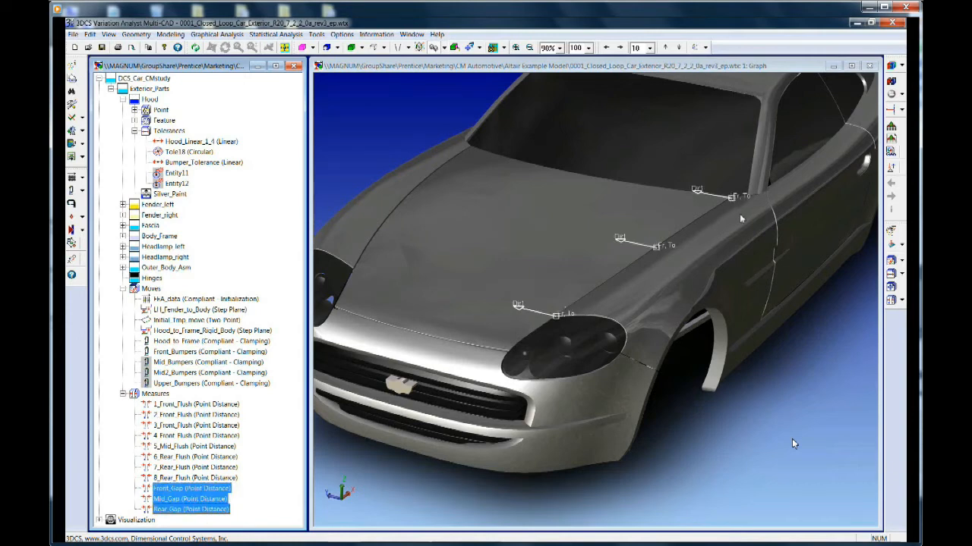
{"action": "left_click", "coordinate": [792, 388]}
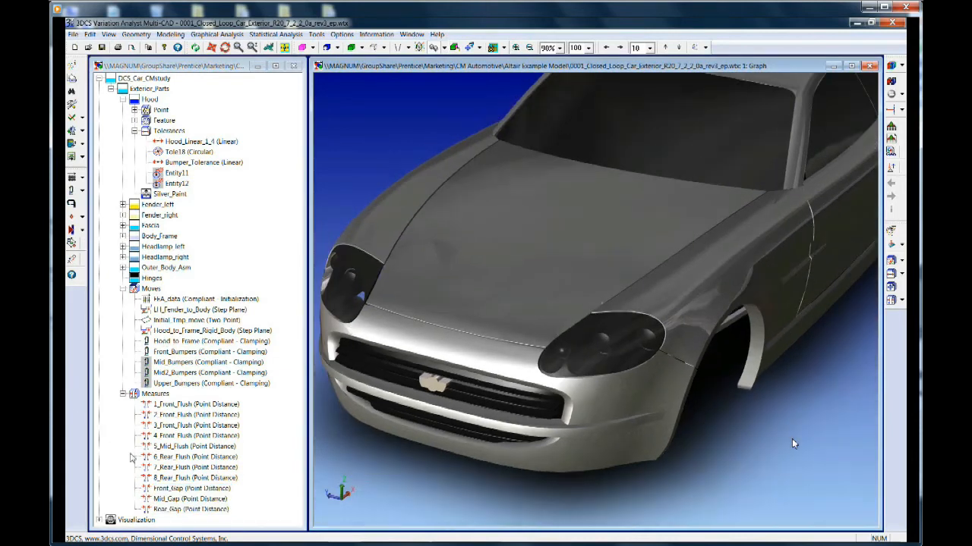
Apply the Red visualization style to the car model and examine the repainted exterior from the front and side
{"action": "left_click", "coordinate": [99, 520]}
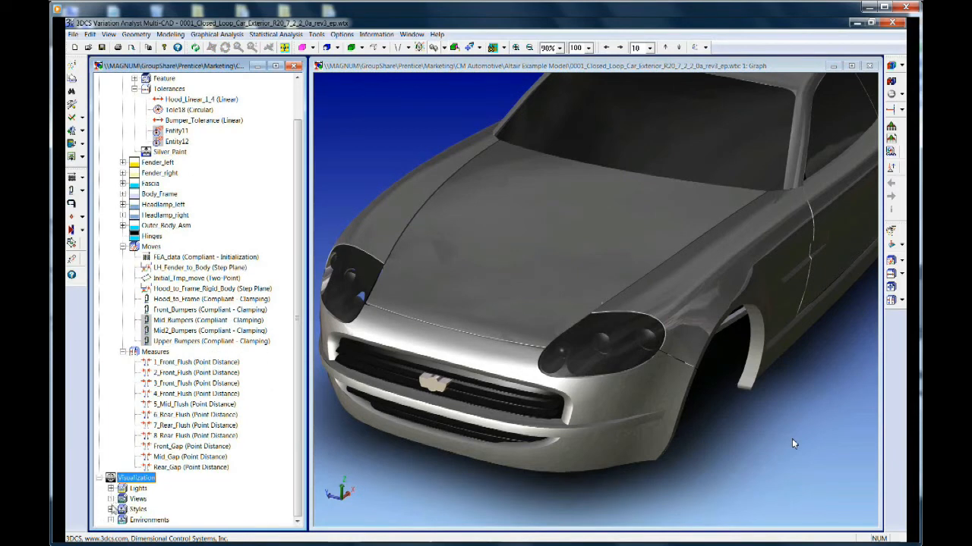
{"action": "left_click", "coordinate": [111, 509]}
{"action": "double_click", "coordinate": [147, 509]}
{"action": "left_click", "coordinate": [461, 371]}
{"action": "middle_click_drag", "start_coordinate": [460, 371], "coordinate": [499, 522]}
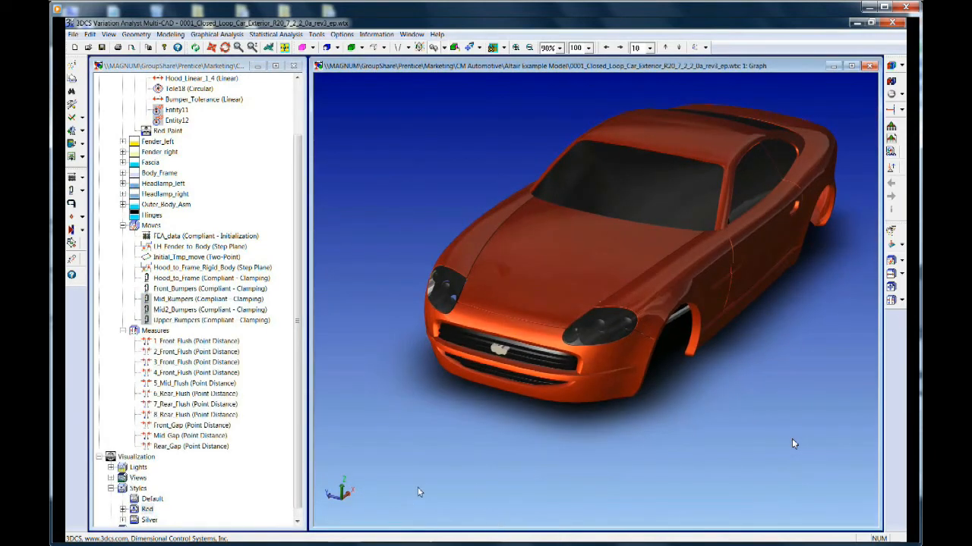
{"action": "middle_click_drag", "start_coordinate": [540, 361], "coordinate": [627, 403]}
{"action": "middle_click_drag", "start_coordinate": [557, 351], "coordinate": [702, 283]}
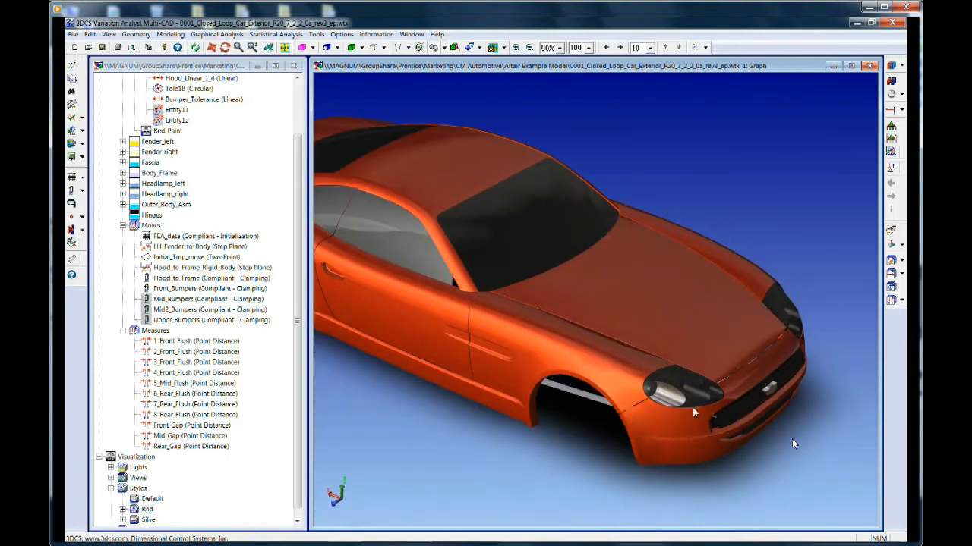